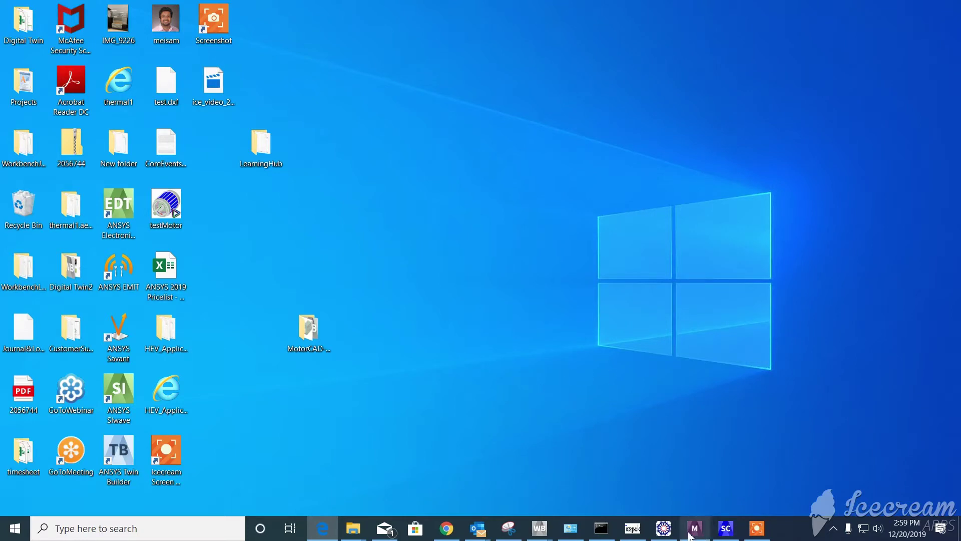
# Maximize Motor-CAD and show the Axial view with 220 motor length and 90 stator lamination length
pyautogui.click(662, 532)
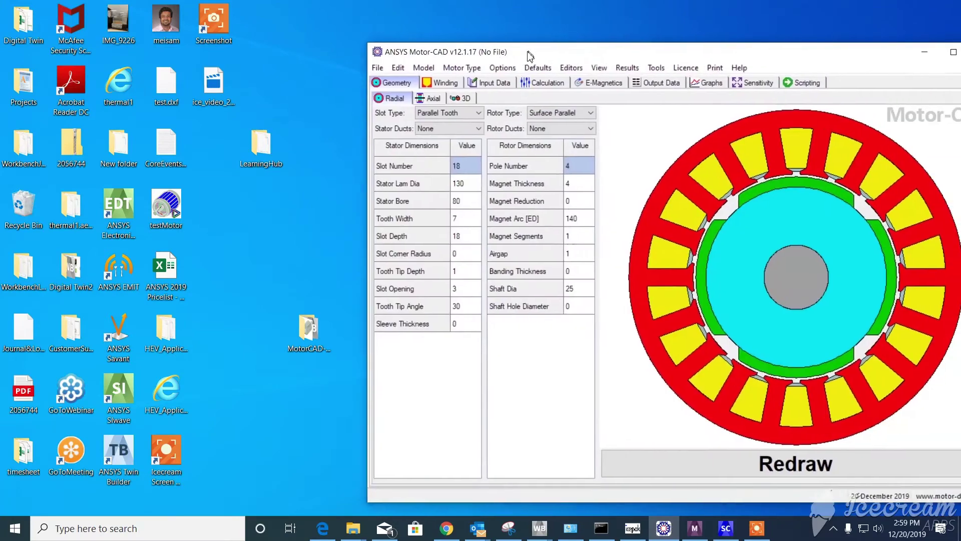
pyautogui.doubleClick(542, 59)
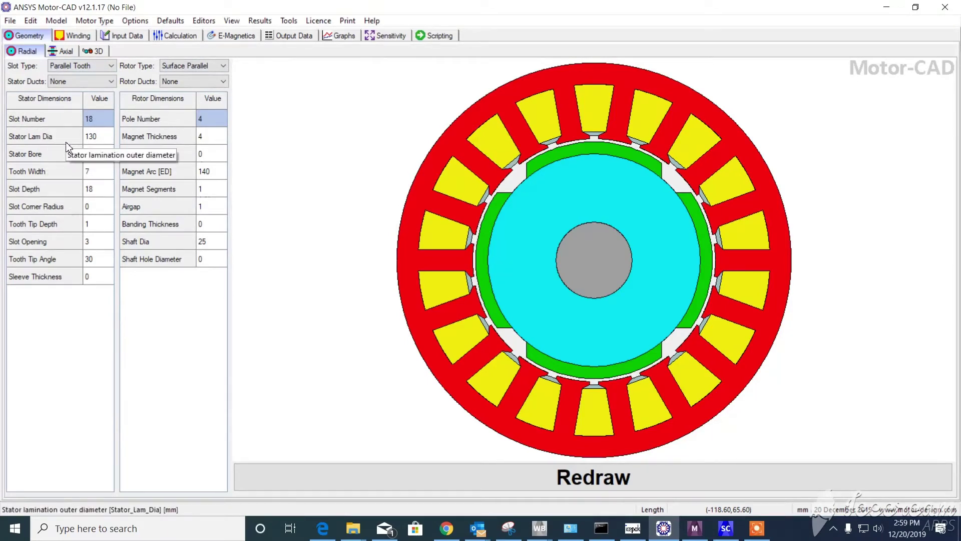
pyautogui.click(65, 53)
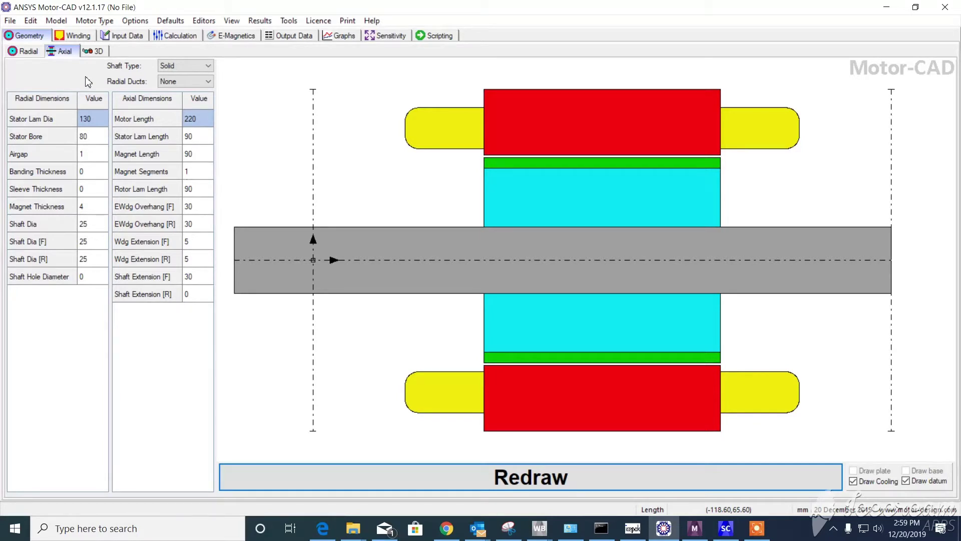
# Show the 3D model rotated to a side view, toggling Stator off and back on so all components display
pyautogui.click(94, 51)
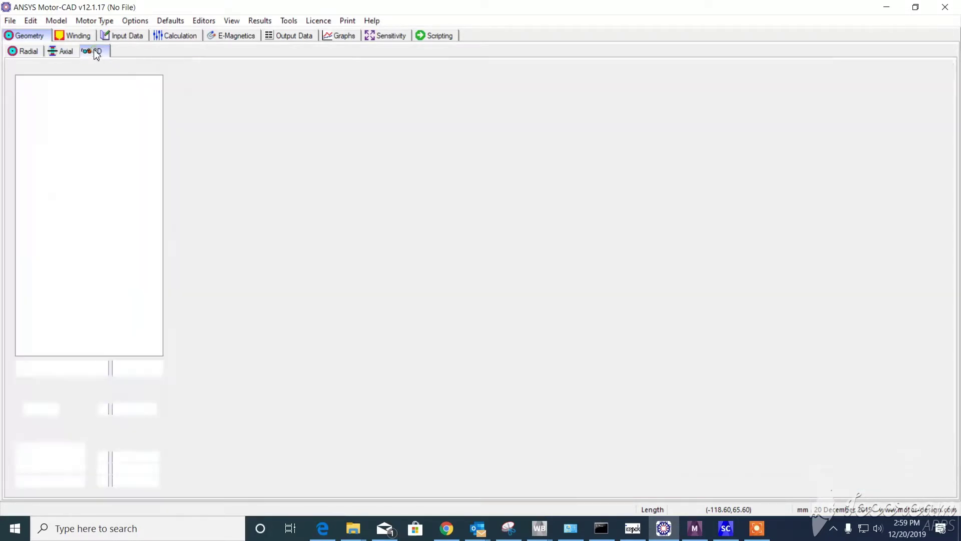
pyautogui.moveTo(437, 263); pyautogui.dragTo(408, 238)
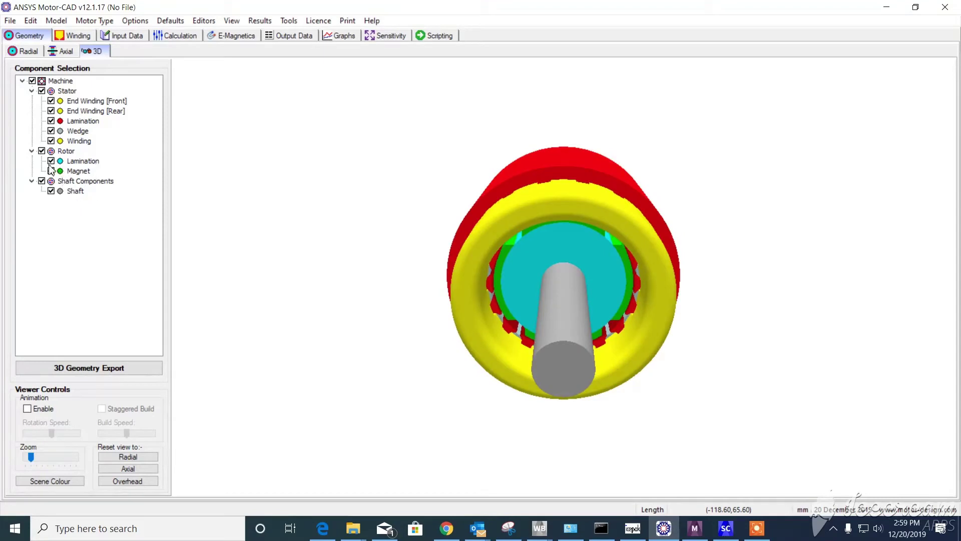
pyautogui.click(41, 91)
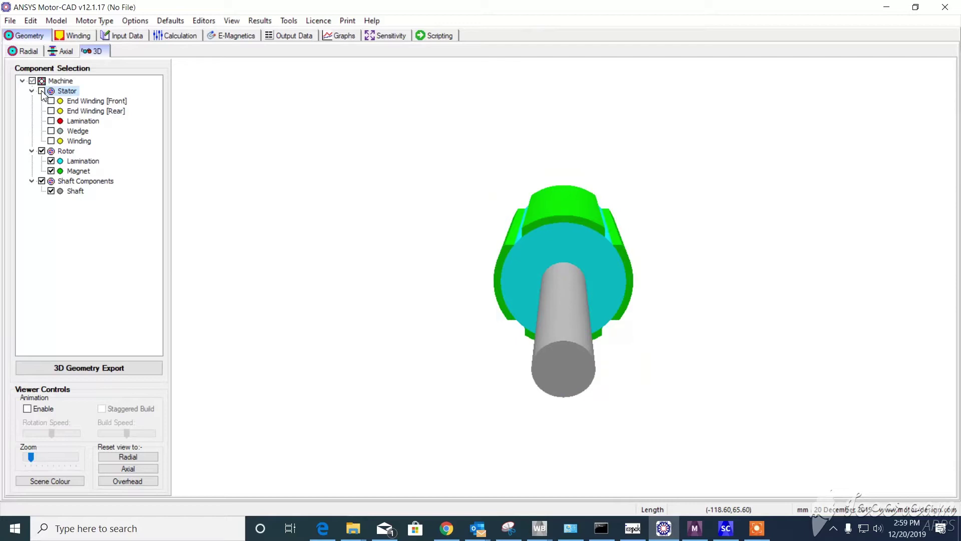
pyautogui.click(42, 91)
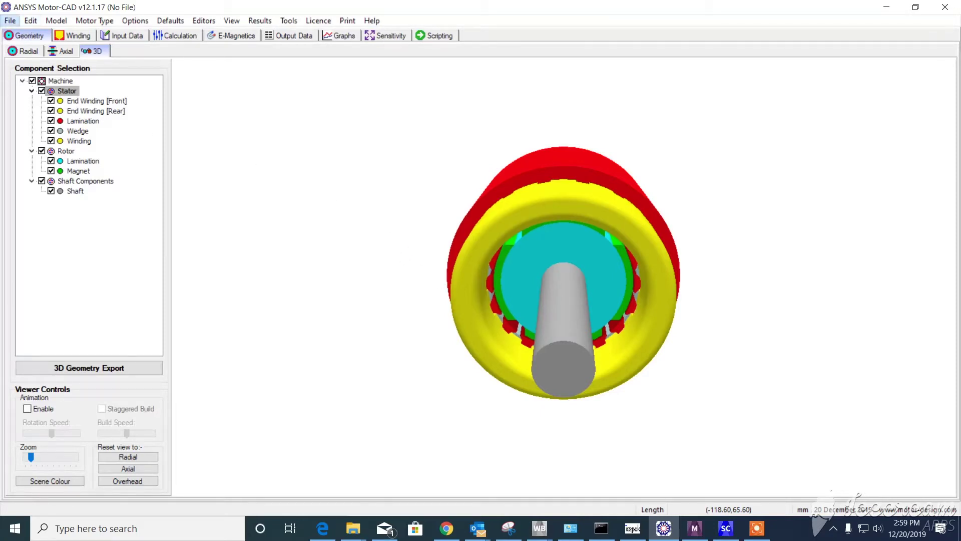
# Start a Geometry Export of the motor from the File menu
pyautogui.click(10, 22)
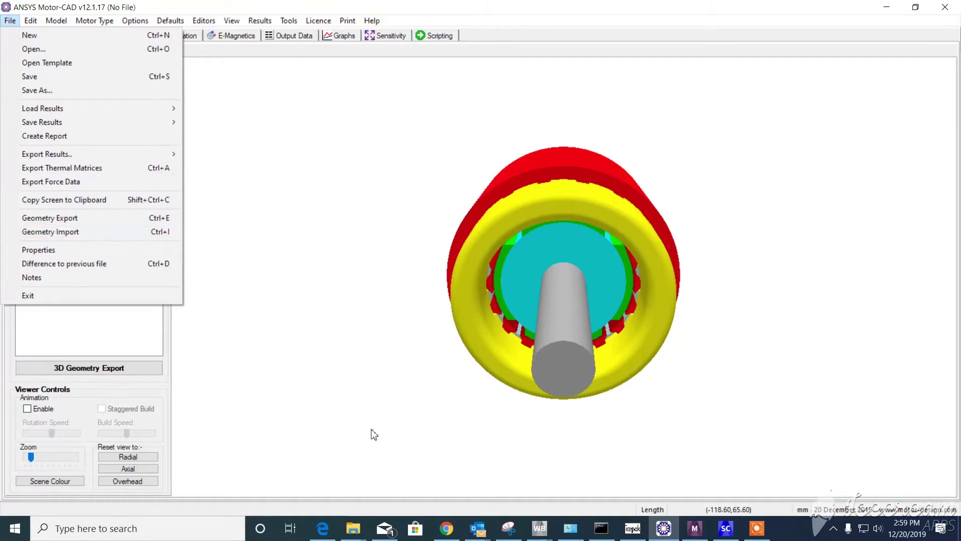
pyautogui.click(354, 528)
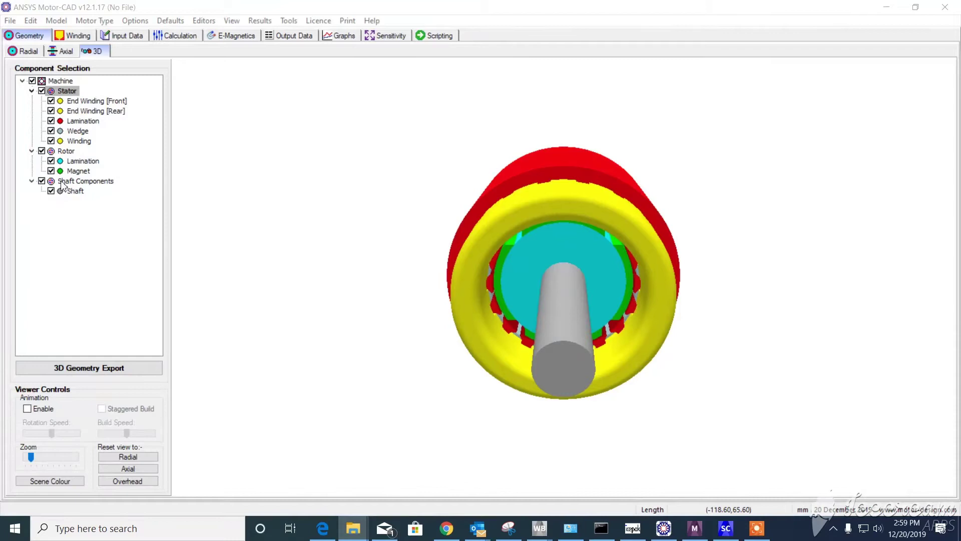
pyautogui.click(10, 20)
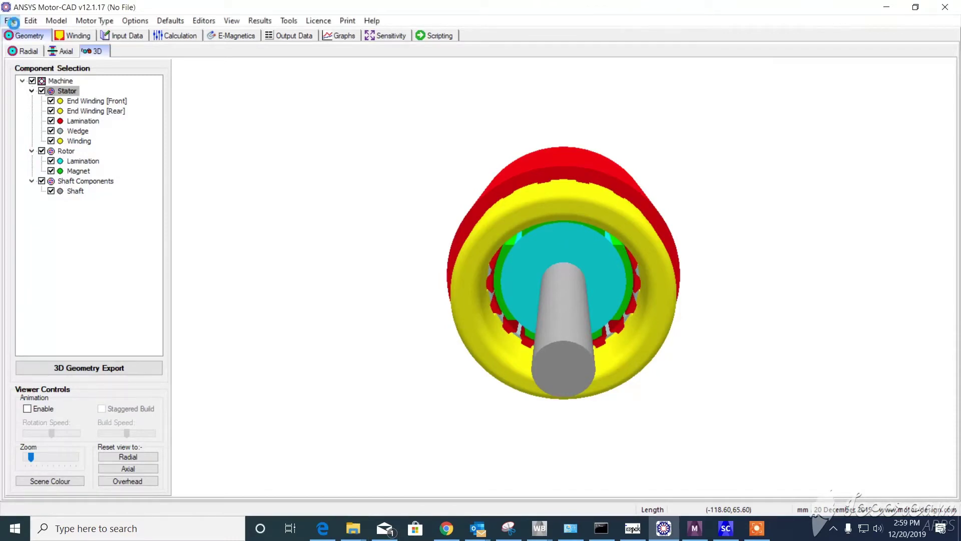
pyautogui.click(67, 218)
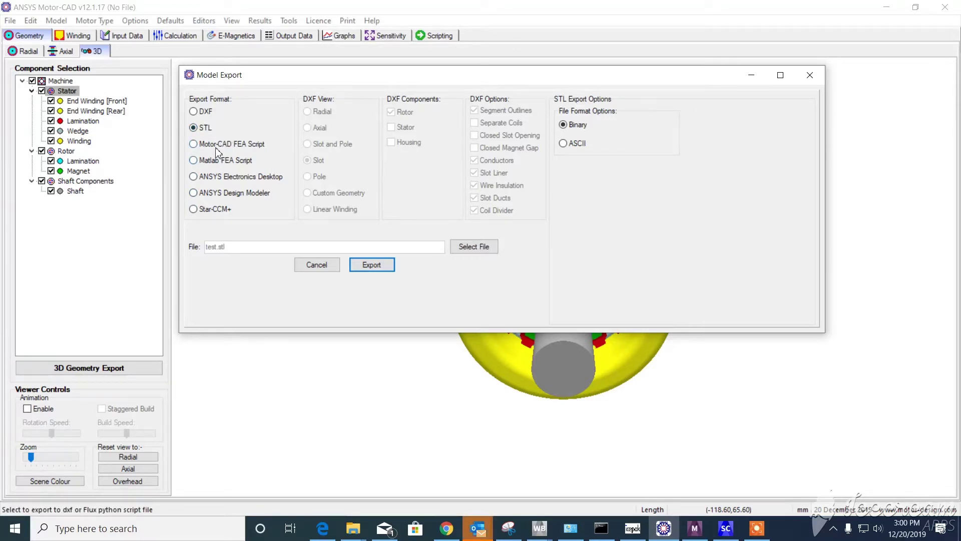
# Set the target to test.stl in Desktop\MotorCAD-Mechanical\New folder and export the STL parts
pyautogui.click(480, 250)
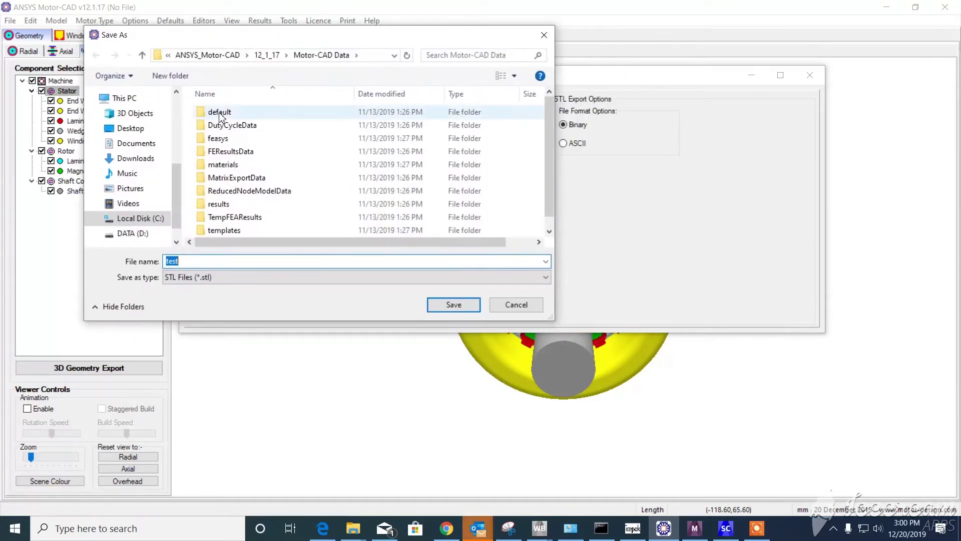
pyautogui.click(138, 129)
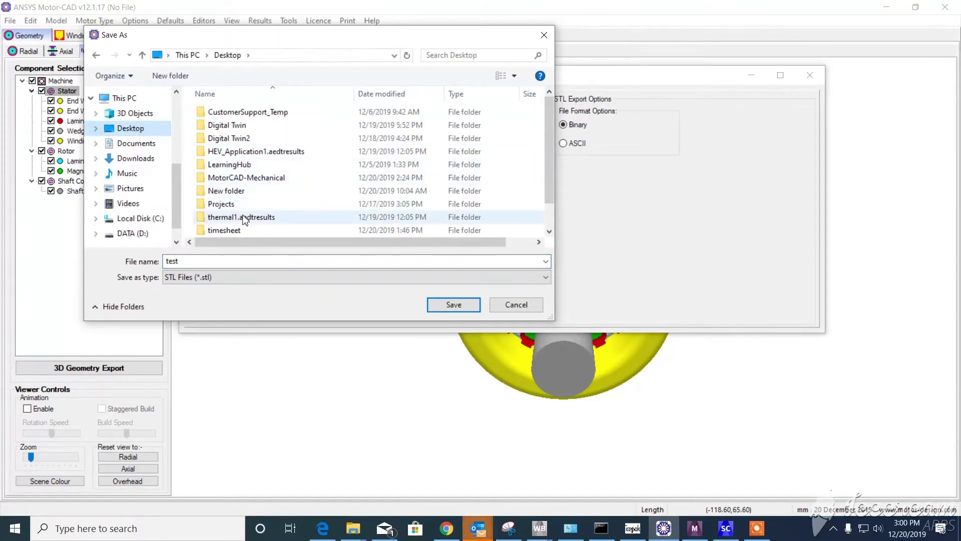
pyautogui.click(241, 179)
pyautogui.doubleClick(241, 179)
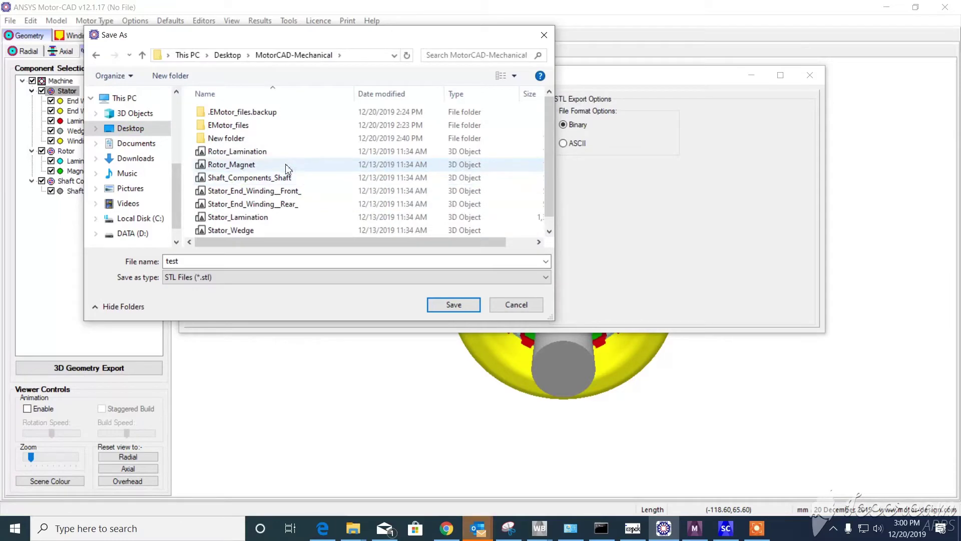
pyautogui.doubleClick(239, 139)
pyautogui.click(453, 305)
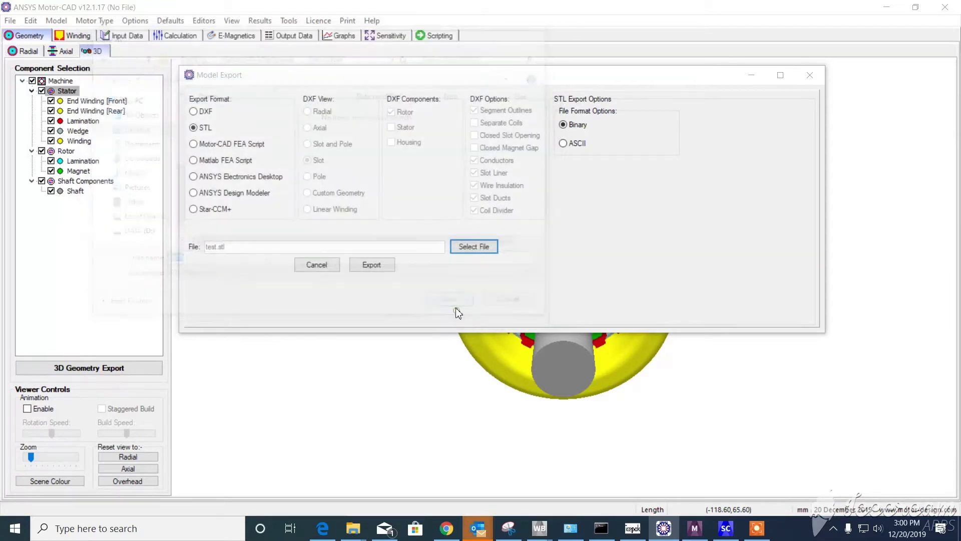
pyautogui.click(373, 267)
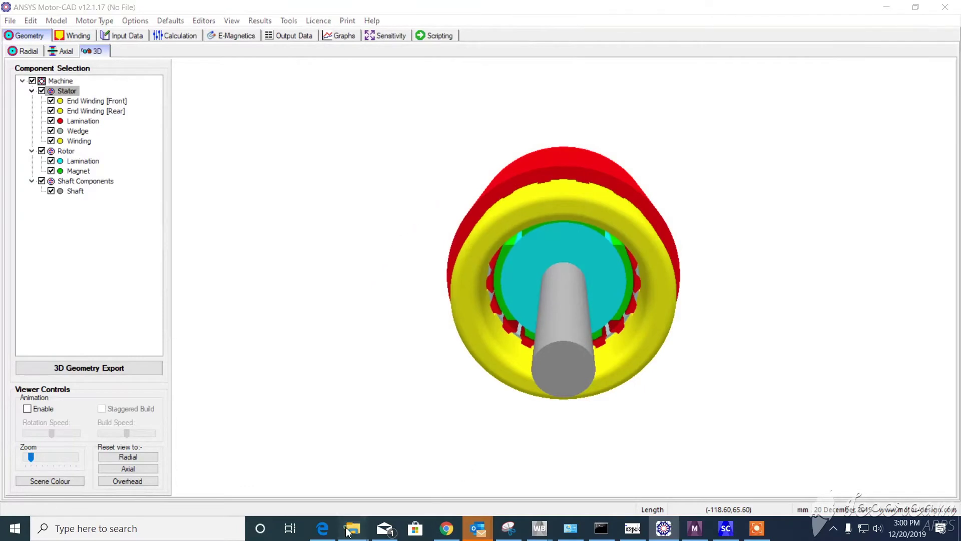
# Review the eight exported part files in New folder, minimize the folder window, and bring up SpaceClaim
pyautogui.moveTo(353, 528)
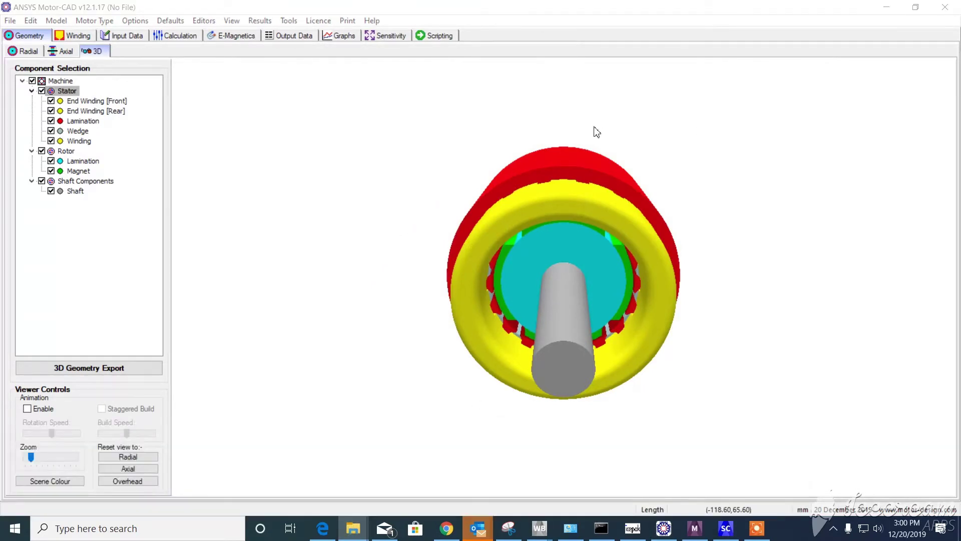
pyautogui.moveTo(462, 81); pyautogui.dragTo(395, 77)
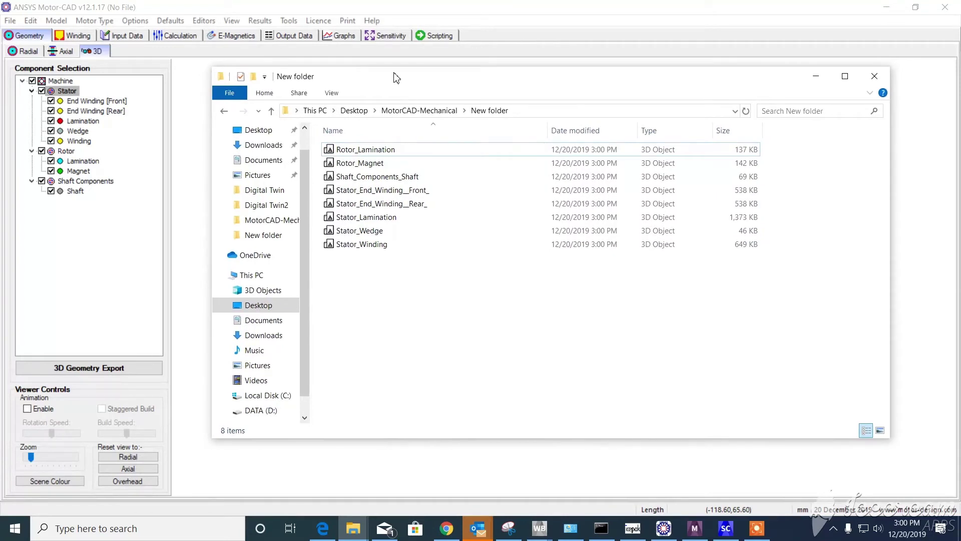
pyautogui.click(815, 77)
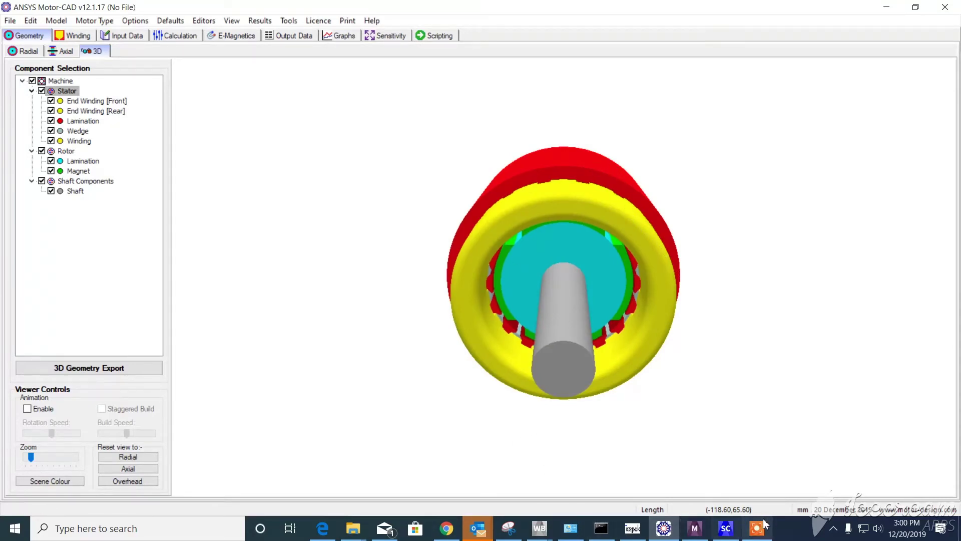
pyautogui.click(725, 530)
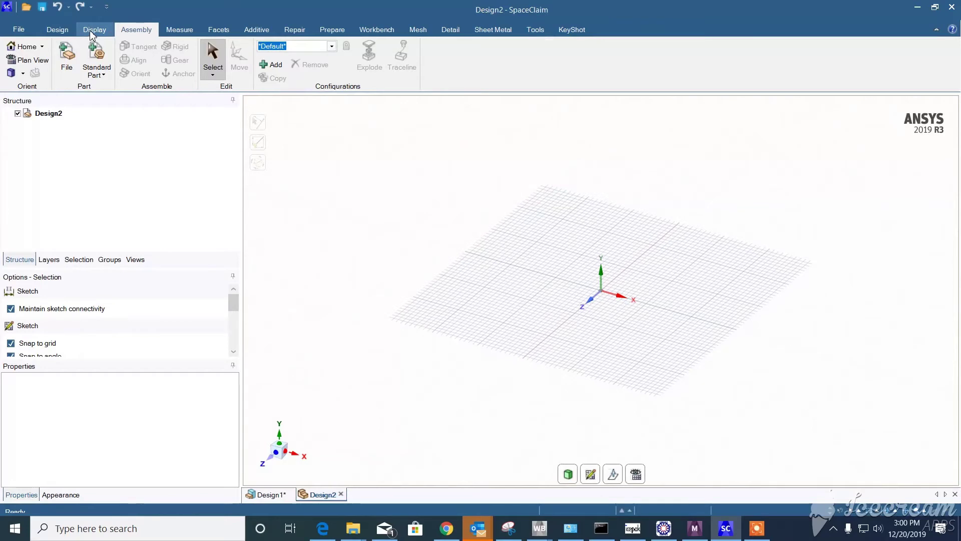
# Import all eight exported motor STL files, including Rotor_Lamination, into Design2
pyautogui.click(67, 55)
pyautogui.moveTo(206, 205); pyautogui.dragTo(139, 88)
pyautogui.click(493, 301)
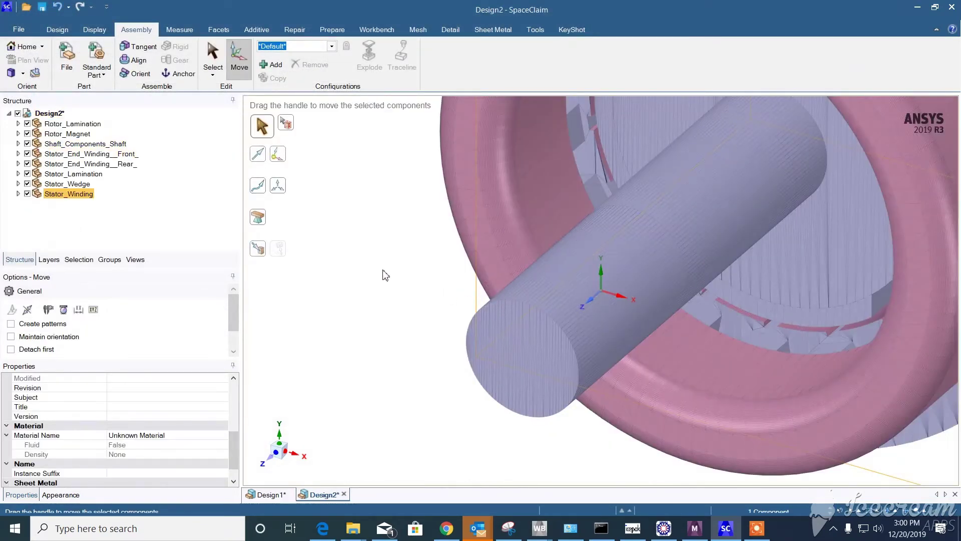
pyautogui.scroll(-5, 392, 236)
pyautogui.moveTo(392, 236)
pyautogui.mouseDown(button='middle')
pyautogui.moveTo(468, 235)
pyautogui.moveTo(399, 247)
pyautogui.mouseUp(button='middle')
pyautogui.press('Escape')
pyautogui.press('Escape')
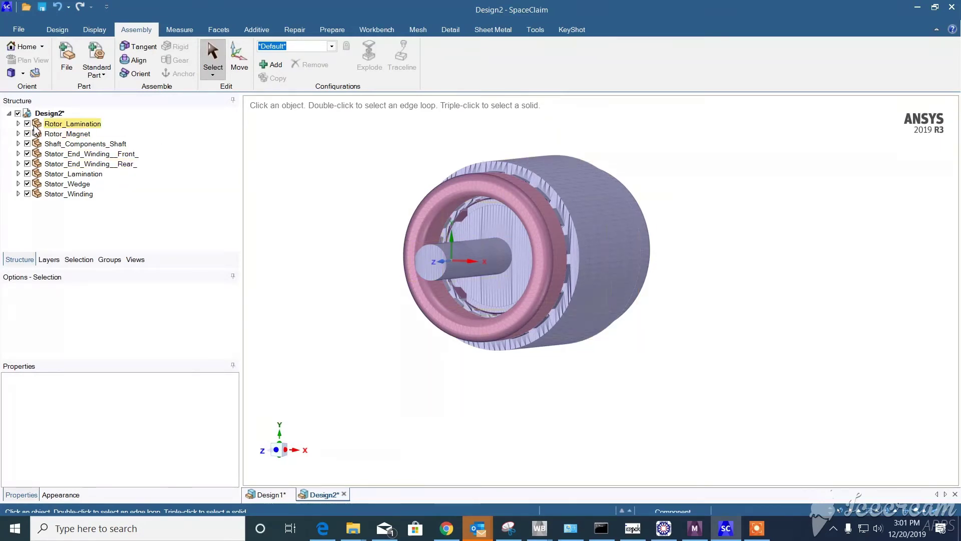
# Hide Stator_Winding, Stator_Wedge, Stator_Lamination and both end windings, leaving rotor and shaft
pyautogui.click(28, 194)
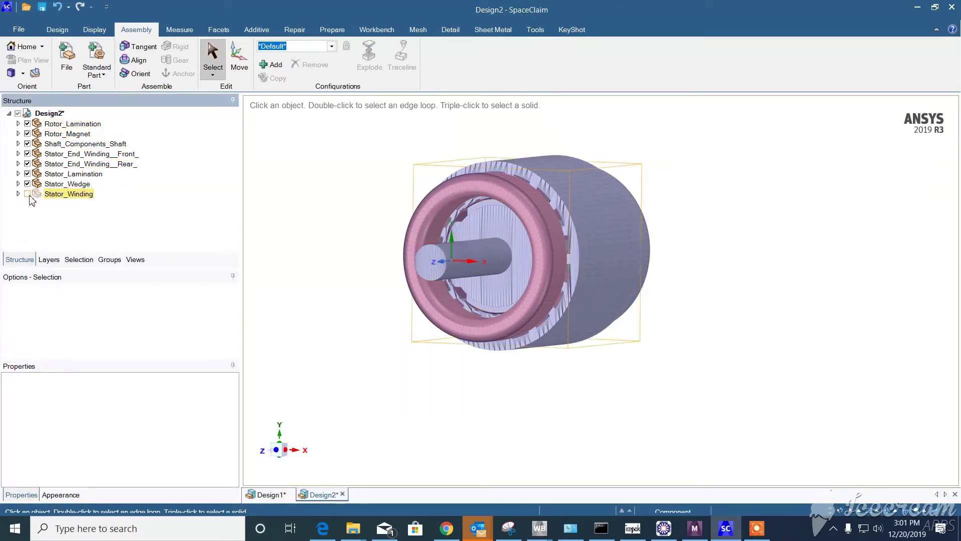
pyautogui.click(28, 183)
pyautogui.click(27, 174)
pyautogui.click(27, 164)
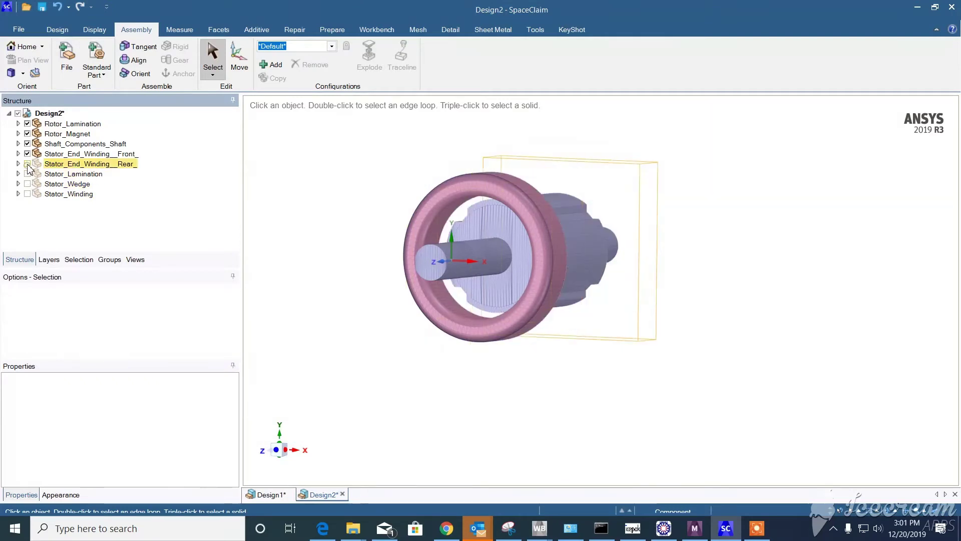
pyautogui.click(27, 154)
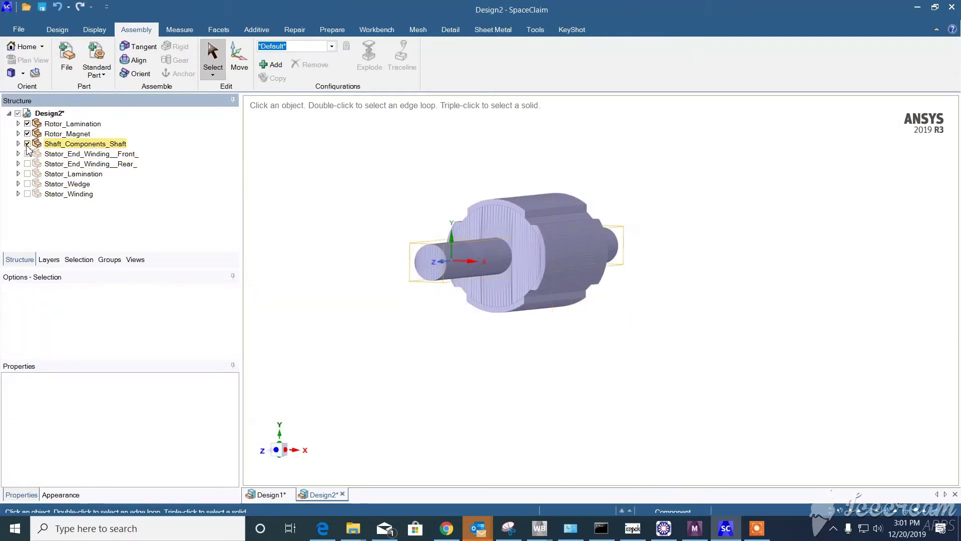
pyautogui.moveTo(331, 197); pyautogui.dragTo(451, 190, button='middle')
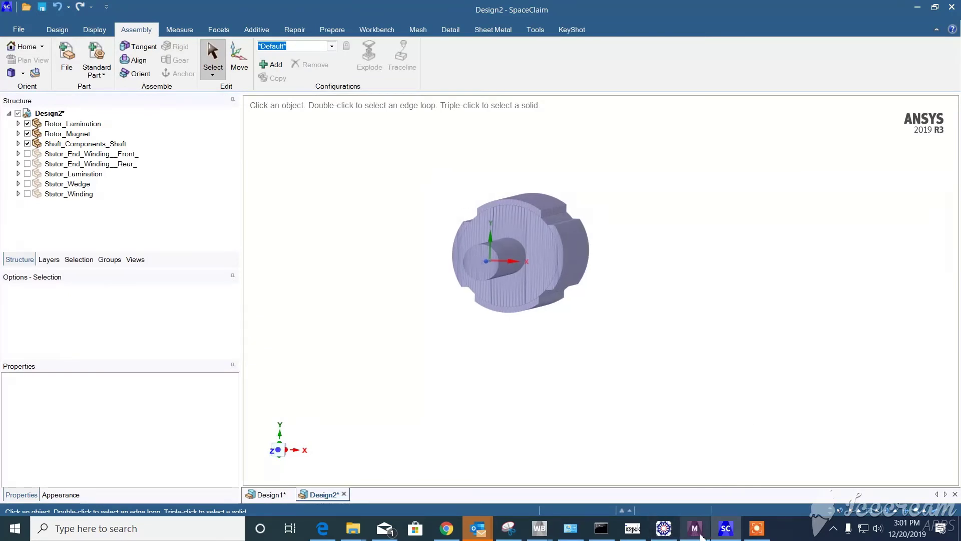
pyautogui.moveTo(540, 527)
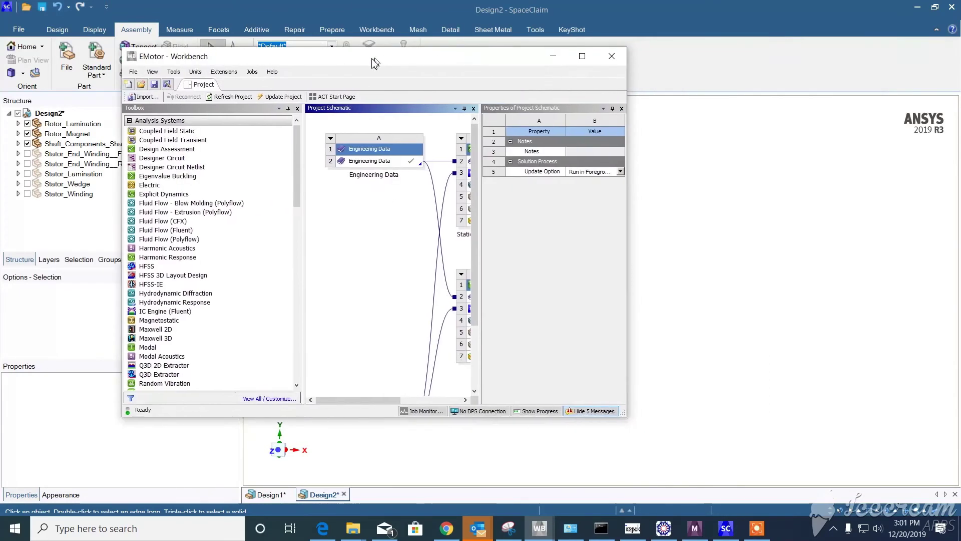
# Bring the EMotor Workbench project forward and switch to the Static Structural model in Mechanical
pyautogui.moveTo(371, 60); pyautogui.dragTo(368, 65)
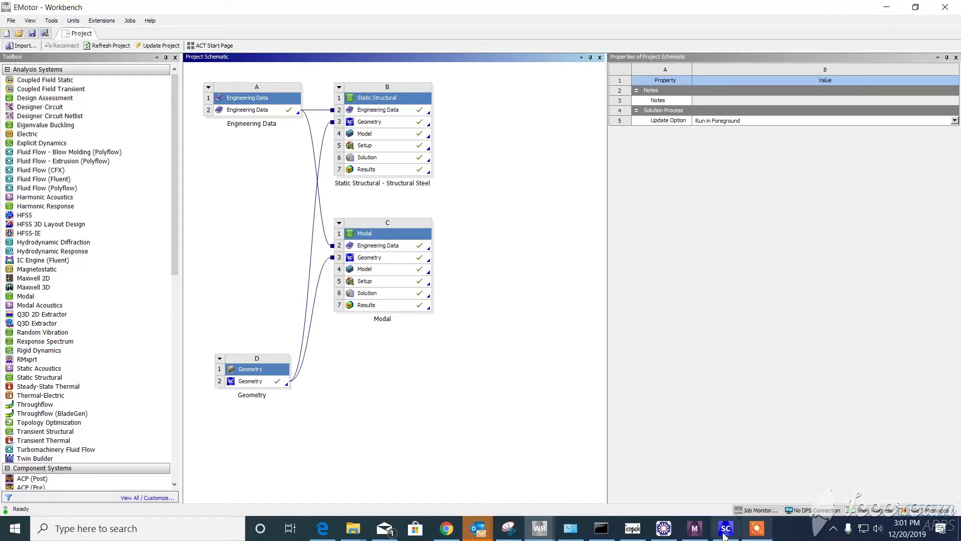
pyautogui.click(694, 529)
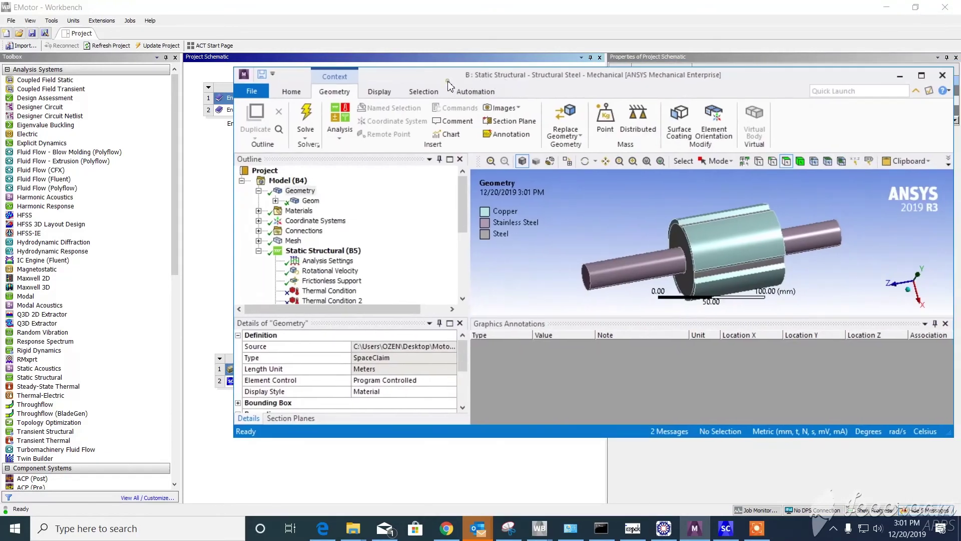
# Maximize Mechanical and display the 5.0 mm mesh on the rotor and shaft
pyautogui.doubleClick(448, 82)
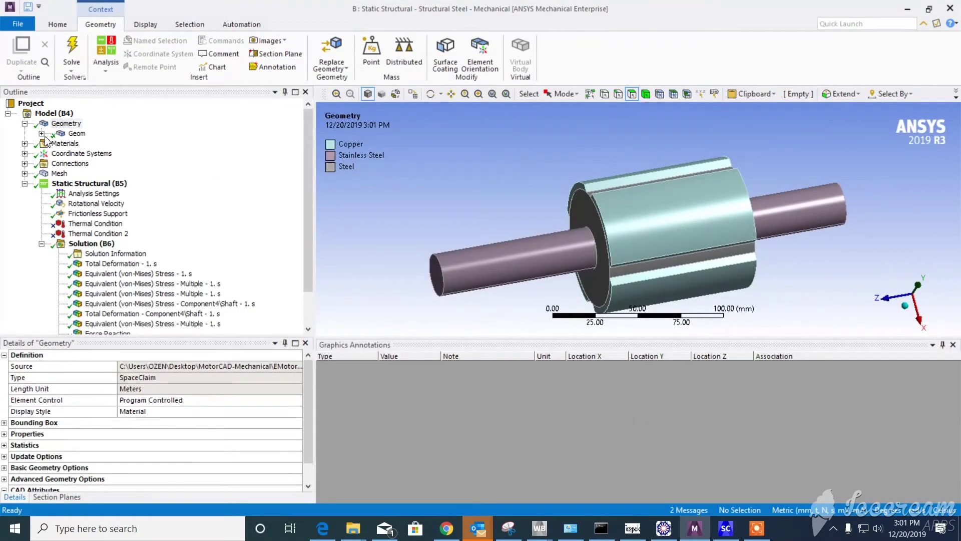
pyautogui.moveTo(522, 194); pyautogui.dragTo(553, 210, button='middle')
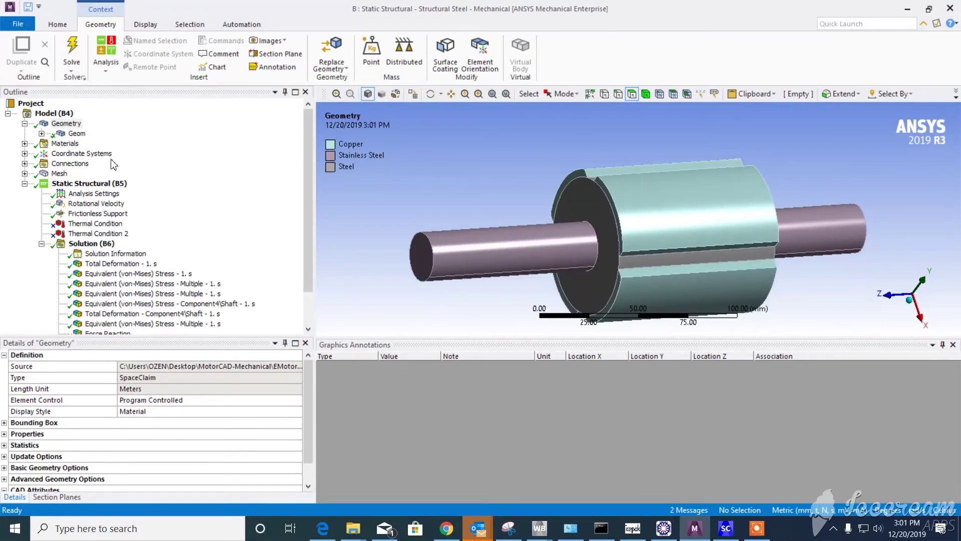
pyautogui.click(59, 173)
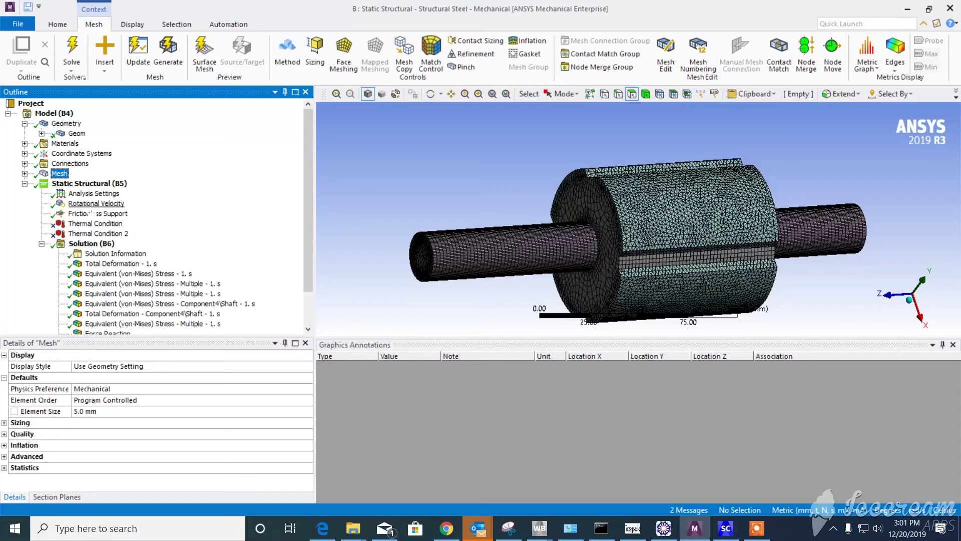
pyautogui.moveTo(493, 197); pyautogui.dragTo(497, 181, button='middle')
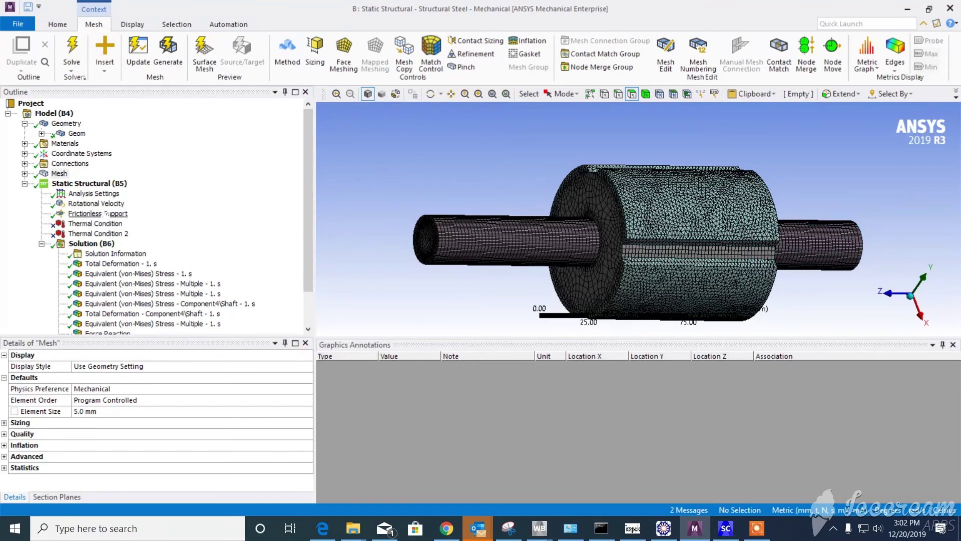
pyautogui.scroll(-1, 155, 207)
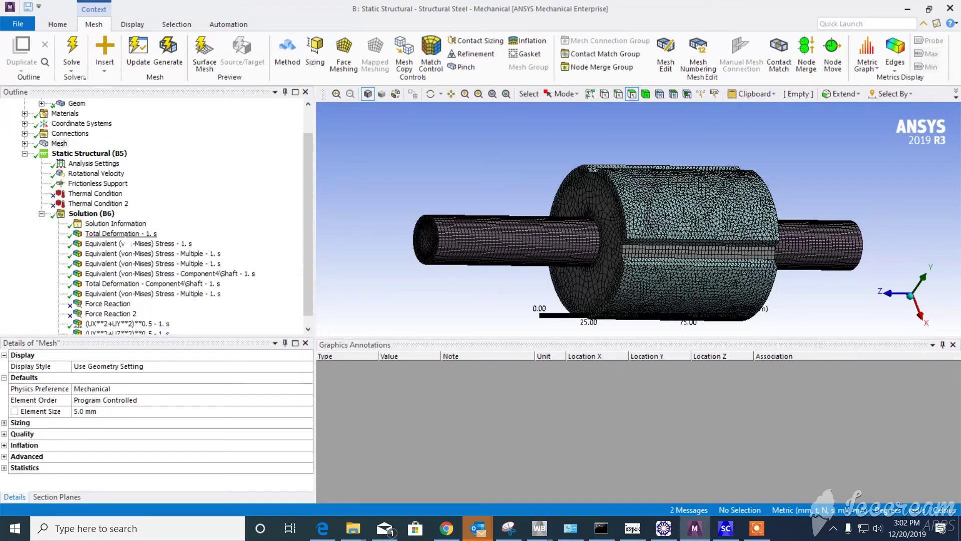
pyautogui.scroll(-1, 120, 276)
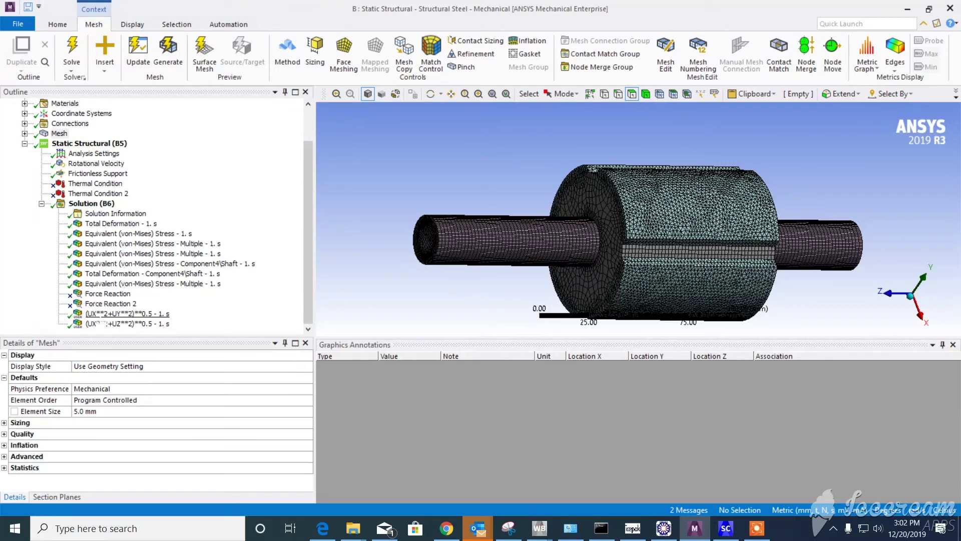
# View the (UX**2+UY**2)**0.5 deformation, then the von-Mises stress peaking at 0.38923 MPa
pyautogui.click(95, 315)
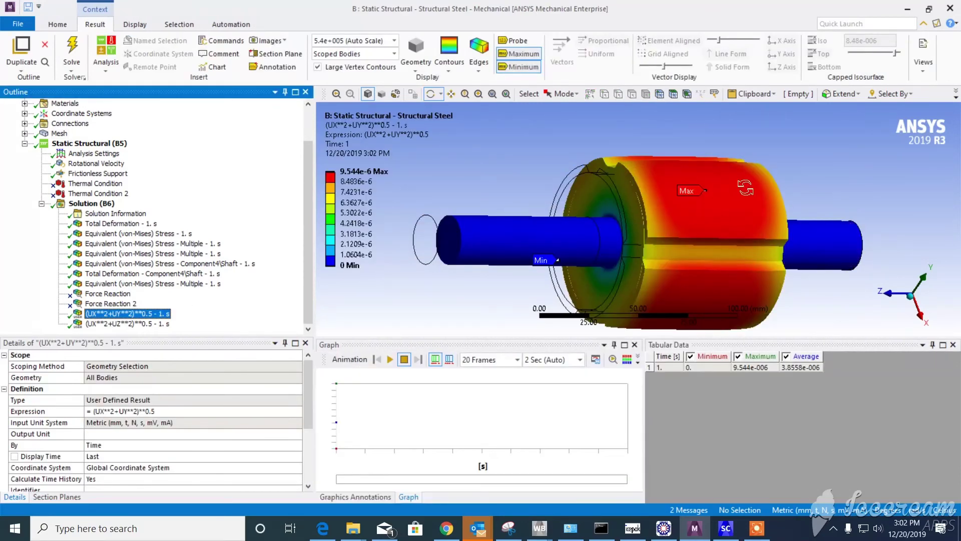
pyautogui.moveTo(745, 187); pyautogui.dragTo(838, 159)
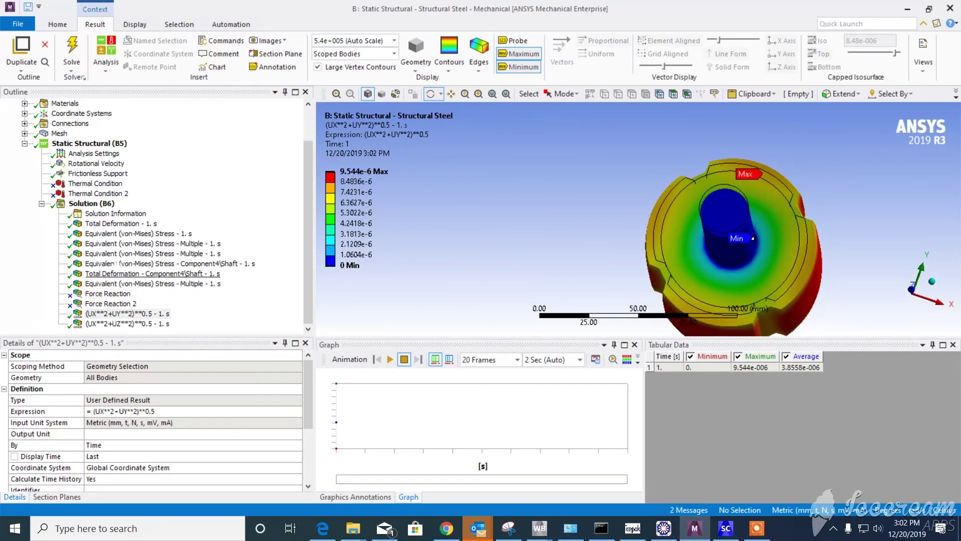
pyautogui.click(100, 233)
pyautogui.moveTo(604, 237); pyautogui.dragTo(431, 231)
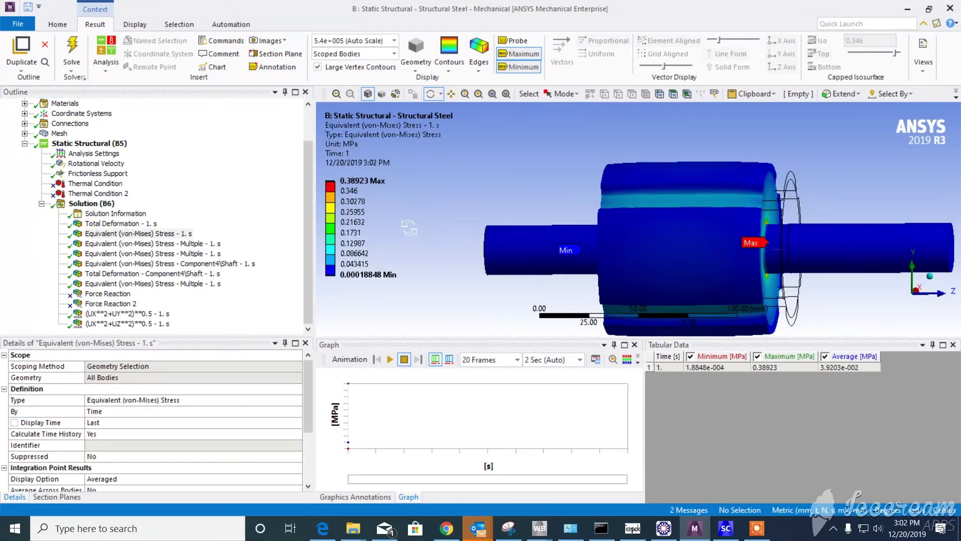
# Minimize Mechanical to reveal the EMotor project schematic
pyautogui.click(909, 10)
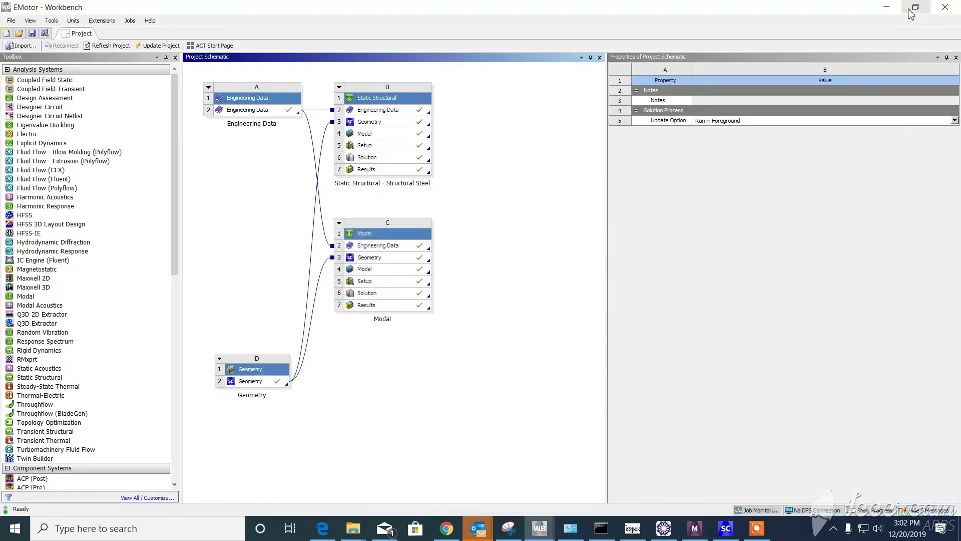